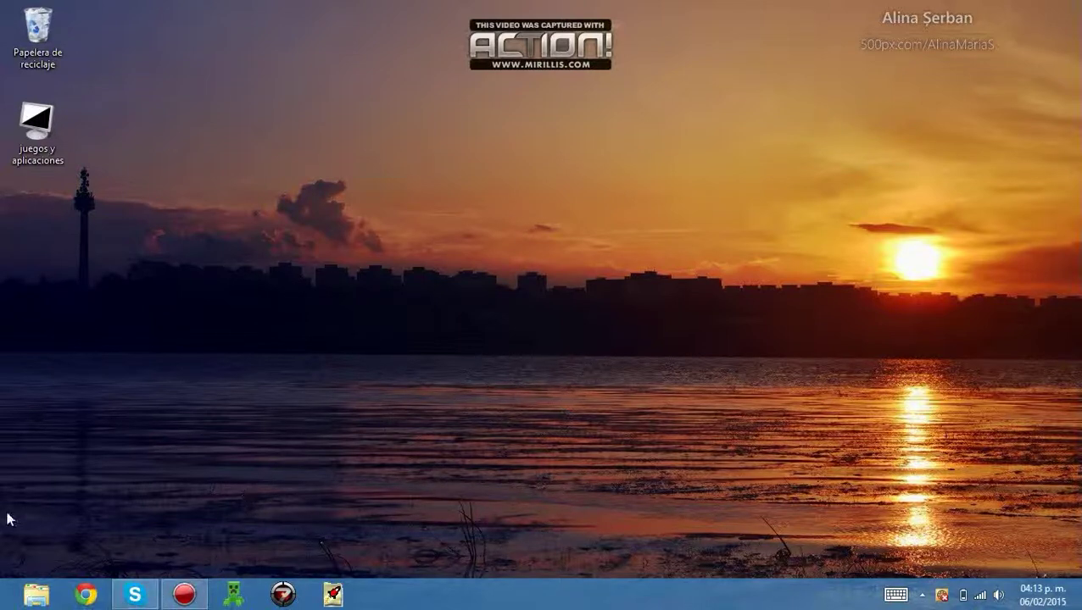
pyautogui.click(92, 596)
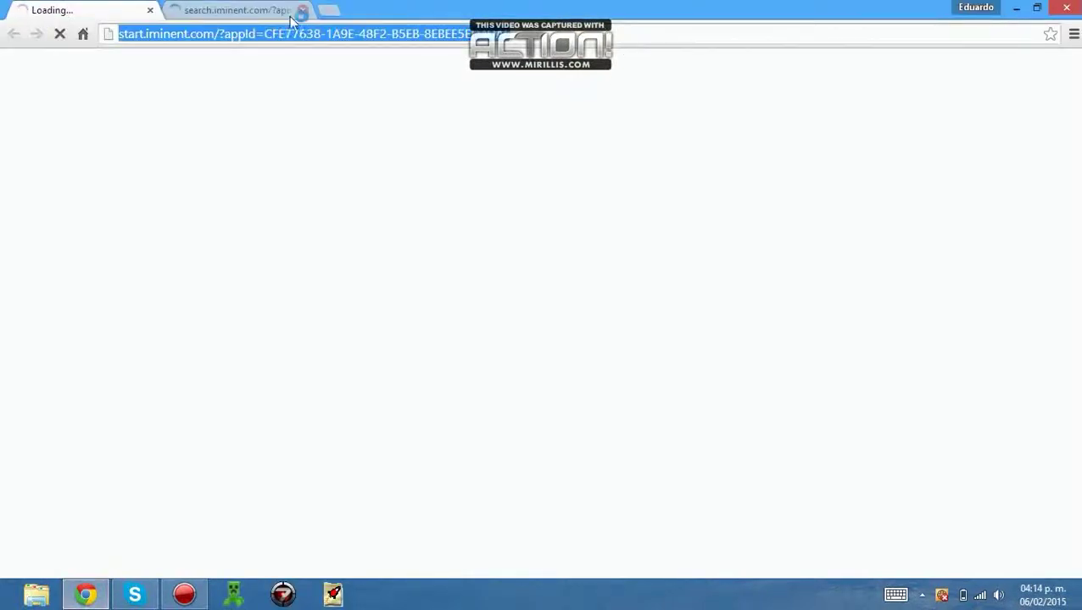
pyautogui.click(303, 10)
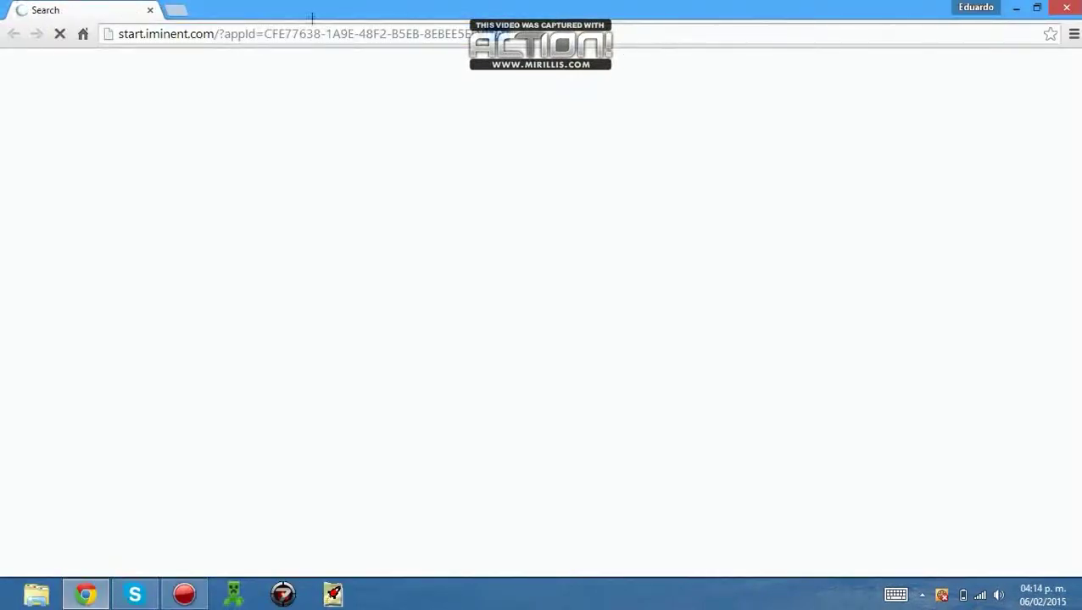
pyautogui.moveTo(501, 33); pyautogui.dragTo(127, 21)
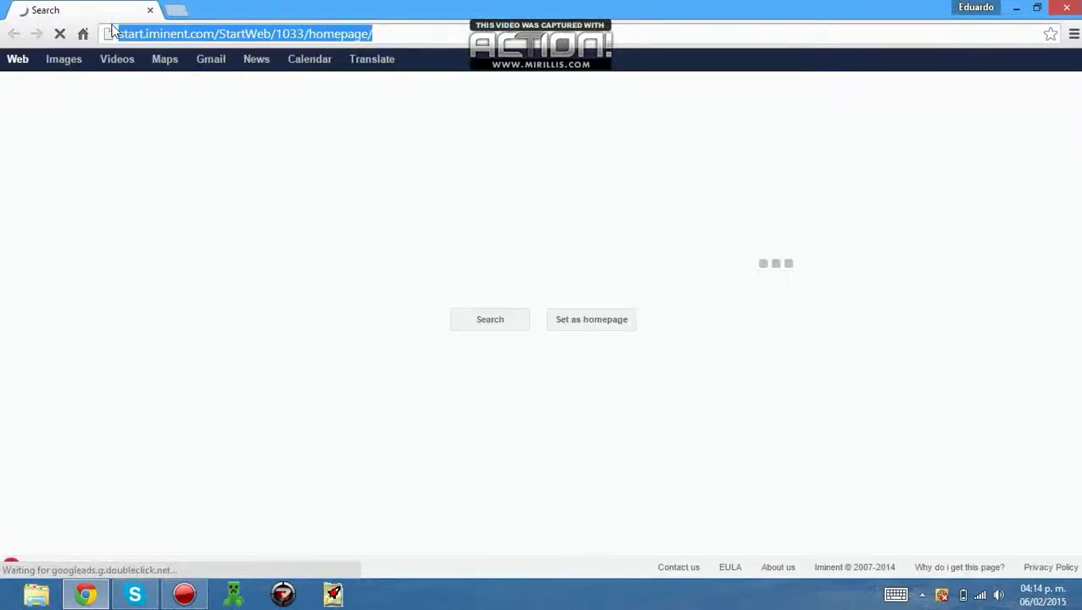
pyautogui.click(110, 32)
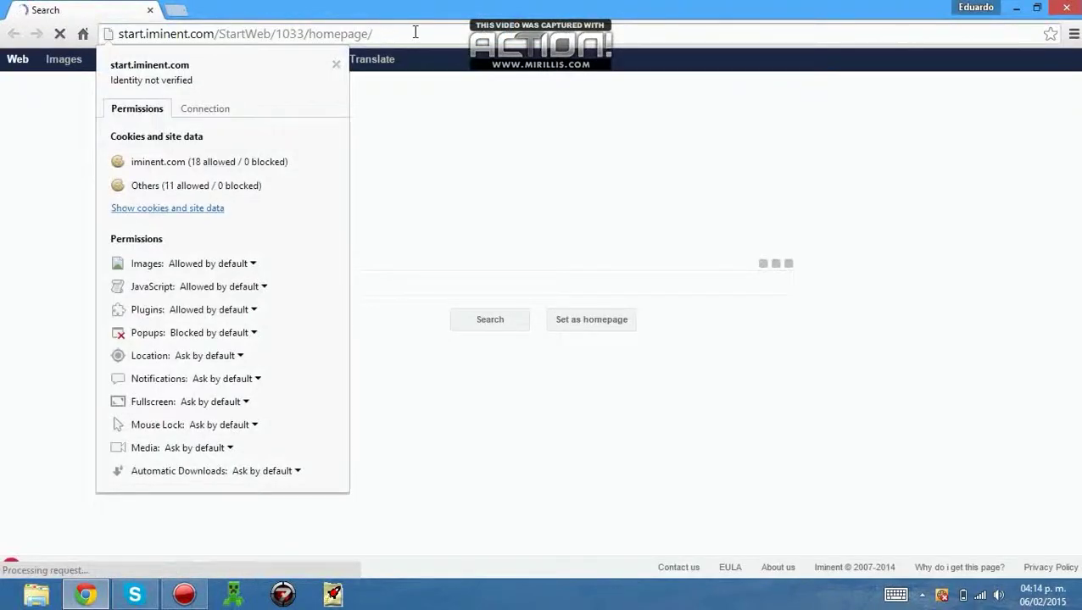
pyautogui.moveTo(377, 34)
pyautogui.mouseDown()
pyautogui.moveTo(119, 26)
pyautogui.moveTo(61, 8)
pyautogui.mouseUp()
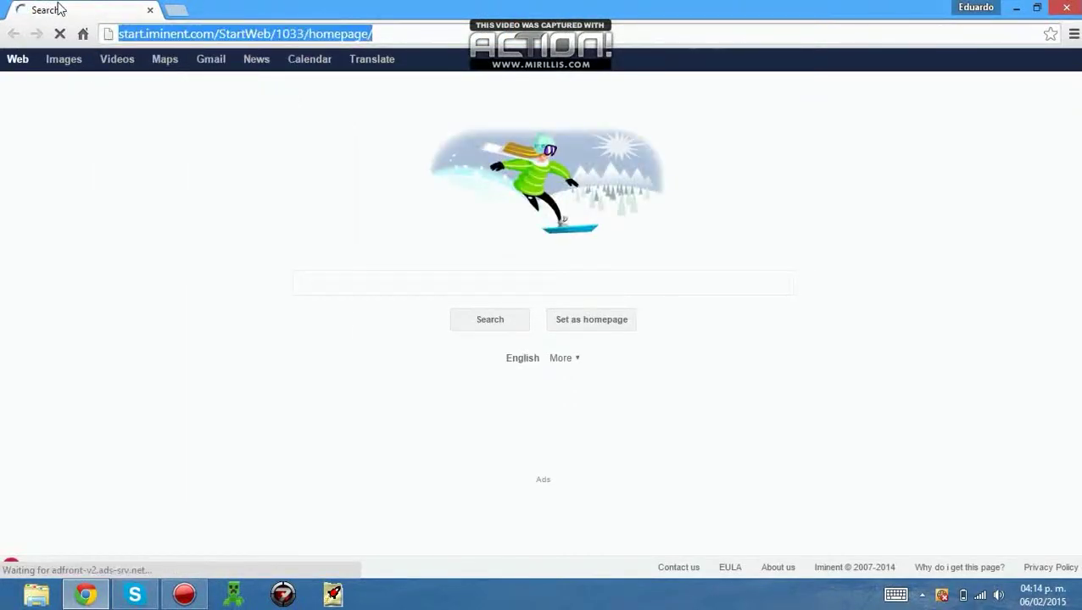
pyautogui.write('http://www.mediafire.com/download/dioxiwt3xsc99lm/SCP-087-B.rar')
pyautogui.press('Return')
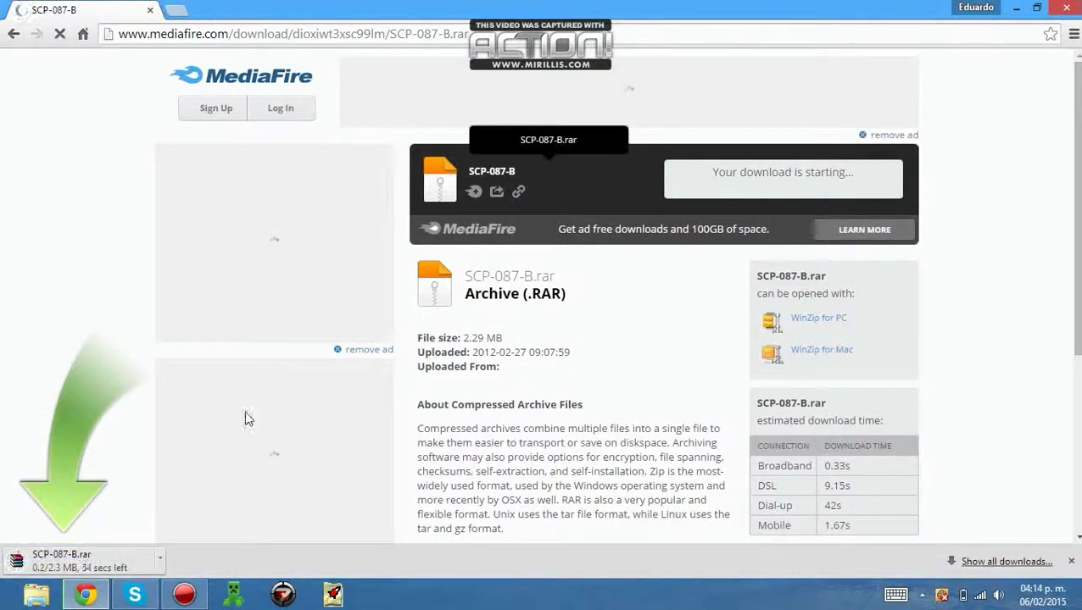
# Cancel the SCP-087-B.rar download and close the browser.
pyautogui.click(161, 558)
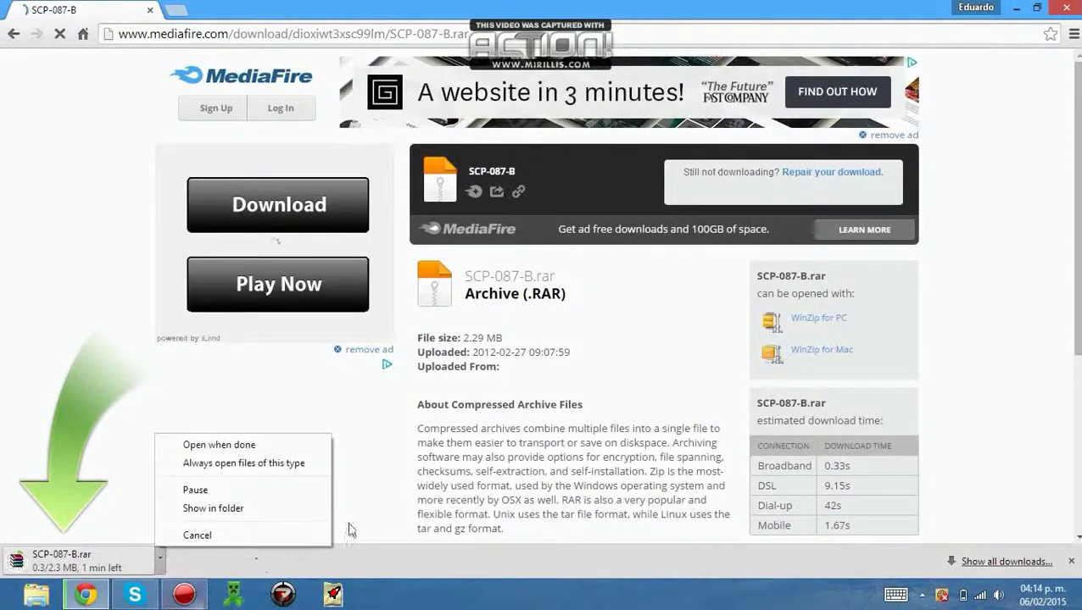
pyautogui.click(236, 535)
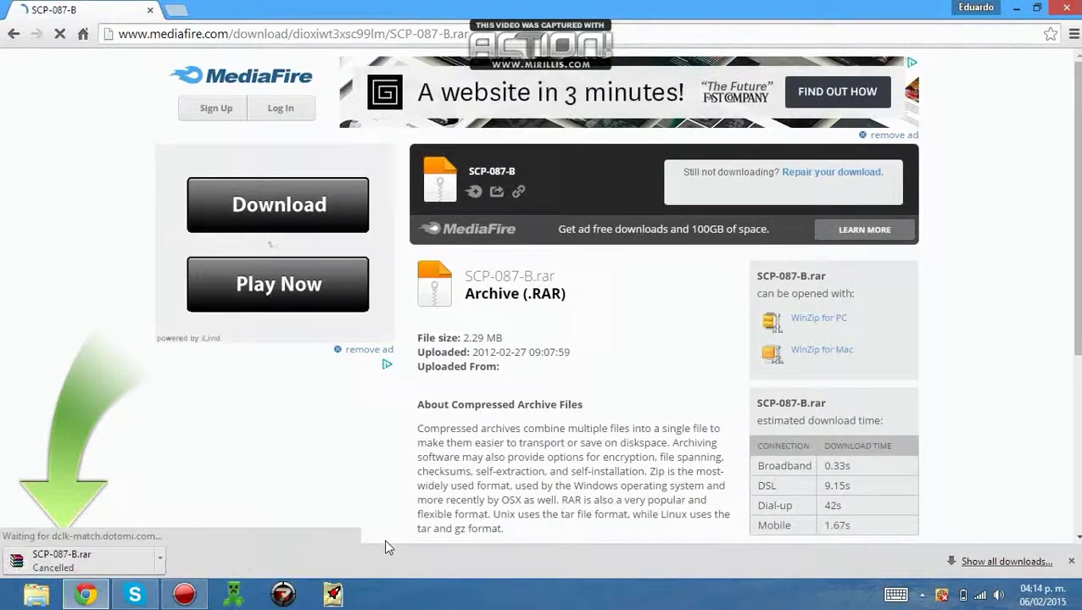
pyautogui.click(1060, 7)
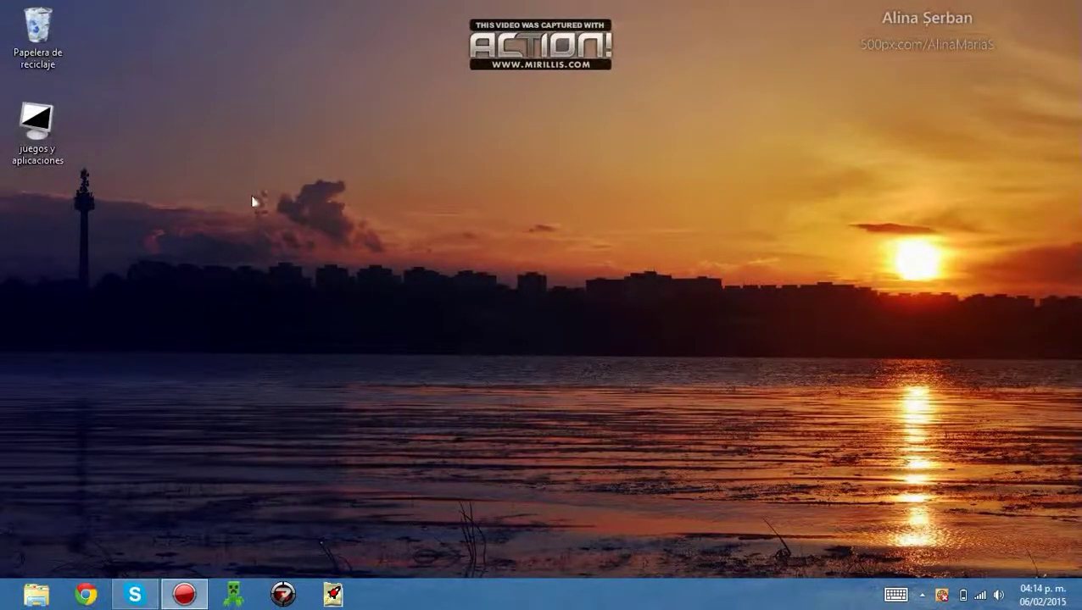
# Search the "juegos y aplicaciones" folder for "SC", move the SCP-087-B archive to the desktop, and close the folder.
pyautogui.doubleClick(49, 143)
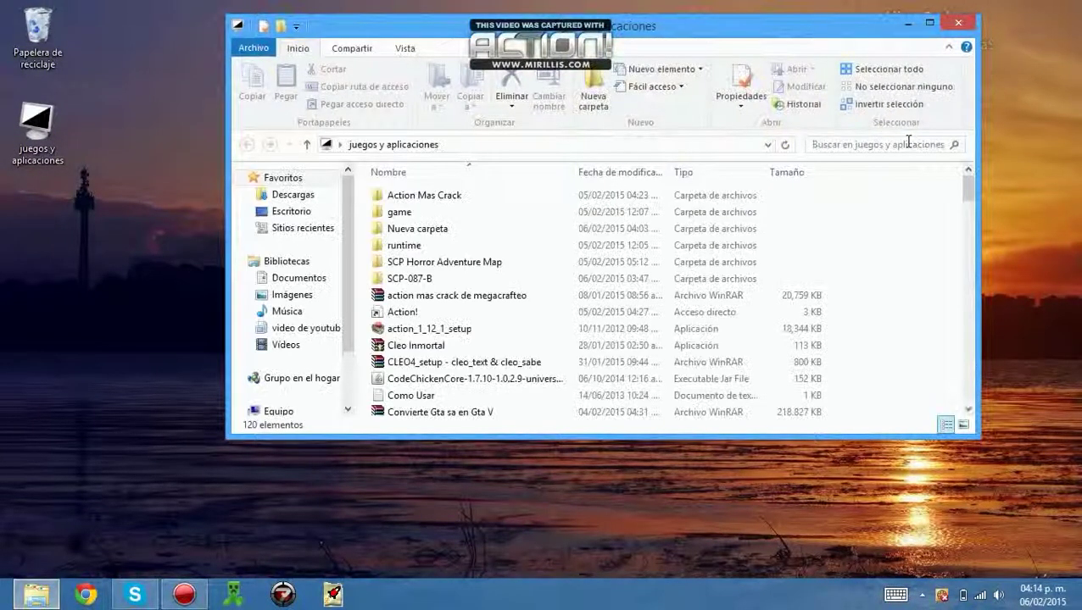
pyautogui.click(906, 143)
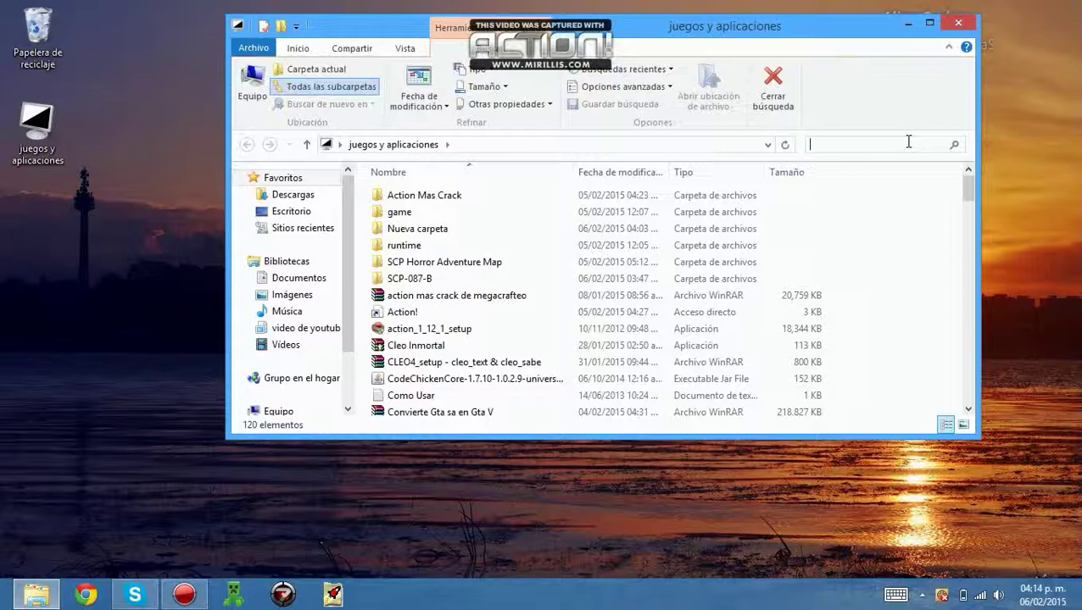
pyautogui.write('SC')
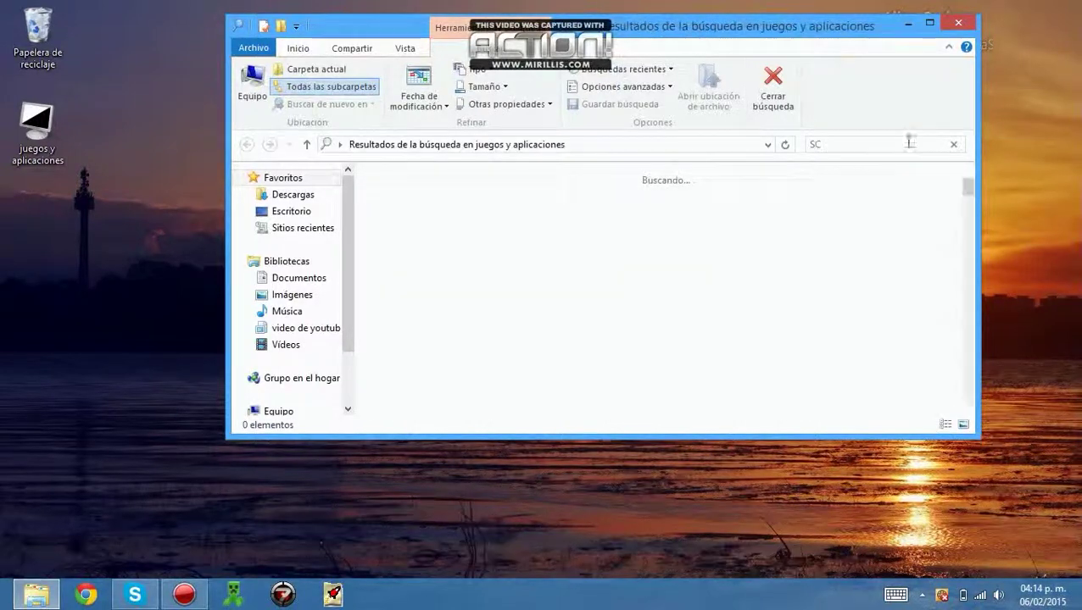
pyautogui.moveTo(557, 228); pyautogui.dragTo(4, 253)
pyautogui.click(958, 23)
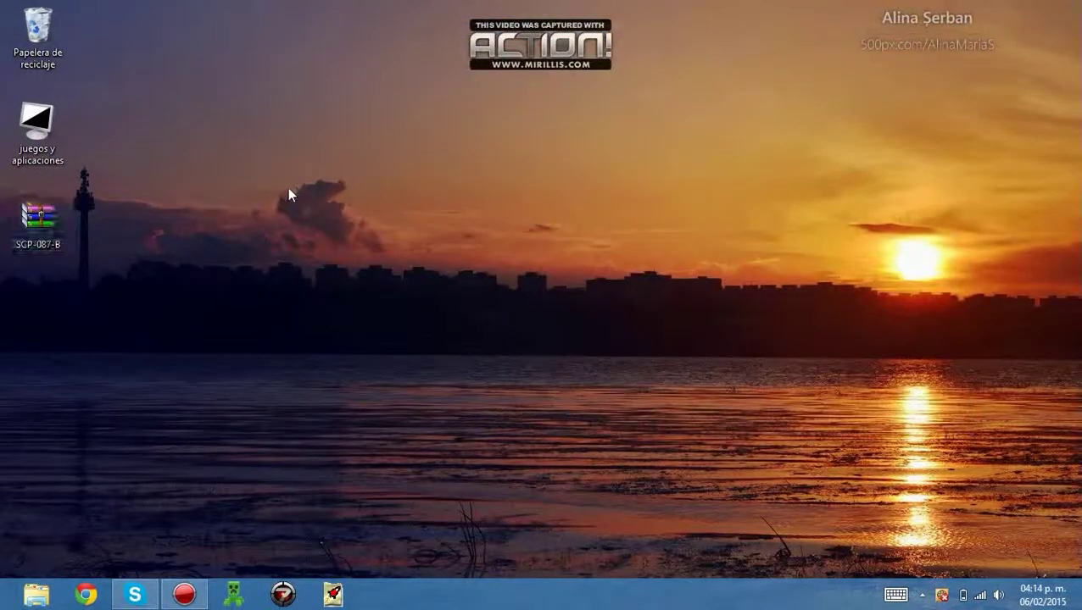
pyautogui.moveTo(294, 192); pyautogui.dragTo(24, 262)
pyautogui.moveTo(253, 139); pyautogui.dragTo(23, 280)
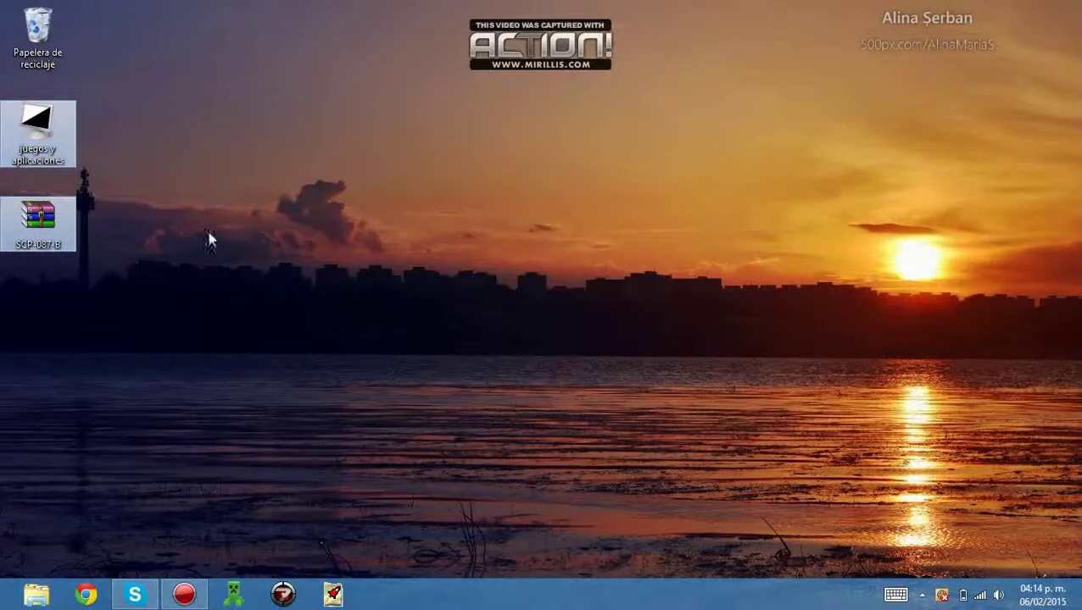
pyautogui.moveTo(230, 171); pyautogui.dragTo(3, 307)
pyautogui.moveTo(196, 169); pyautogui.dragTo(3, 350)
pyautogui.moveTo(193, 165); pyautogui.dragTo(2, 359)
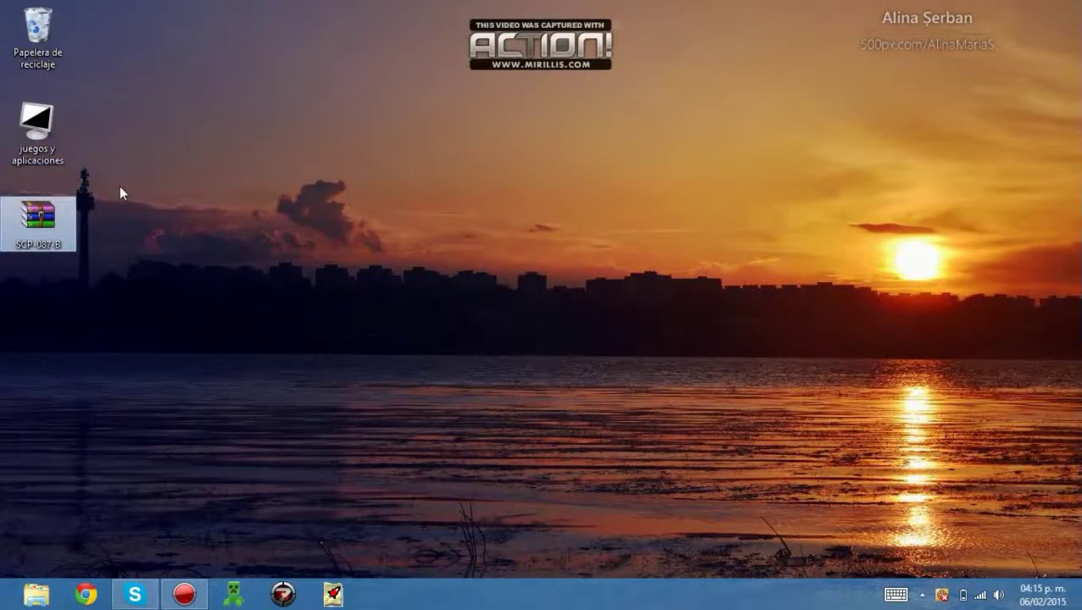
# Extract the SCP-087-B archive directly onto the desktop and send the archive to the recycle bin.
pyautogui.rightClick(42, 221)
pyautogui.click(139, 288)
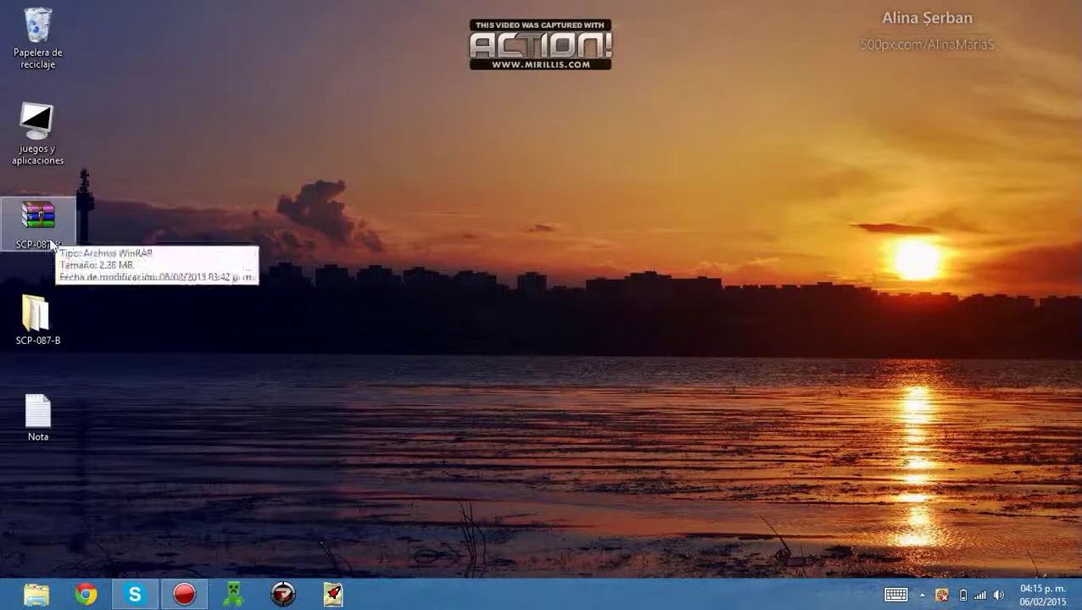
pyautogui.moveTo(54, 236); pyautogui.dragTo(38, 32)
# Move the Nota file into the desktop's SCP-087-B folder and open that folder in a maximized window.
pyautogui.click(28, 436)
pyautogui.moveTo(27, 435); pyautogui.dragTo(40, 219)
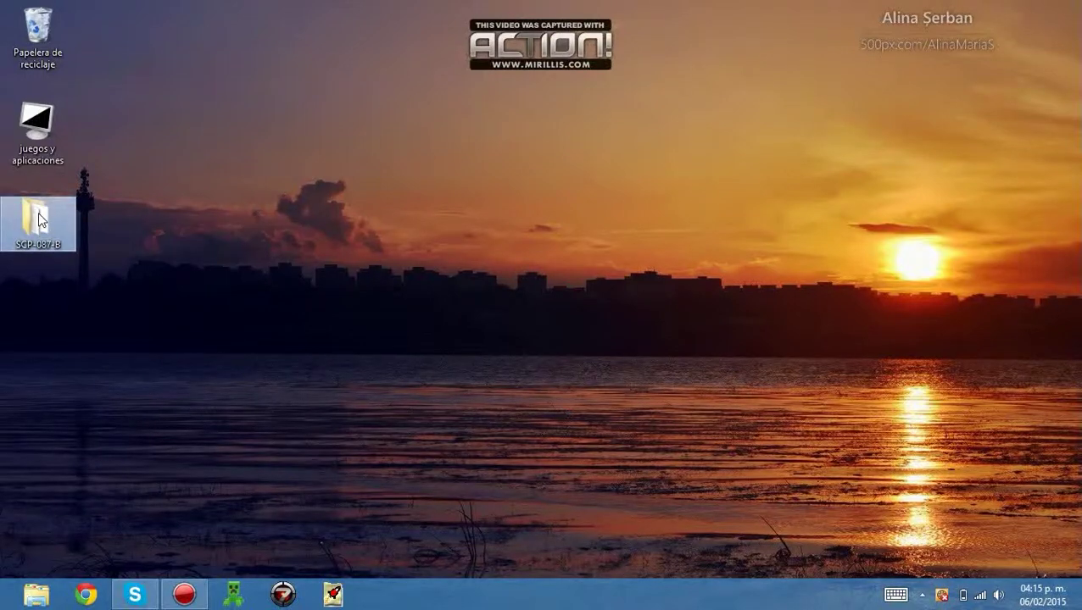
pyautogui.doubleClick(40, 219)
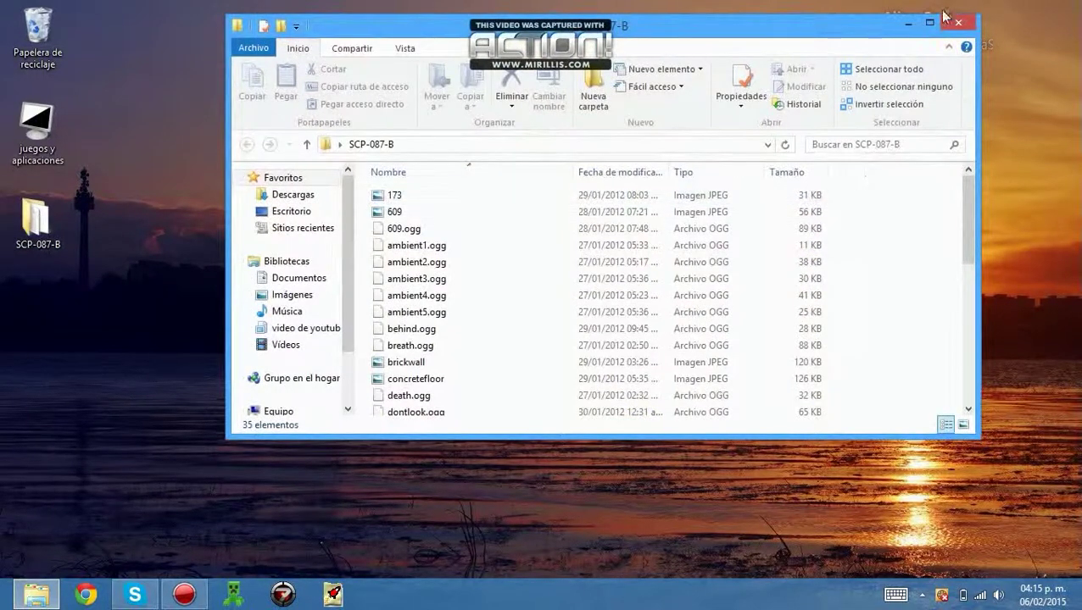
pyautogui.click(932, 27)
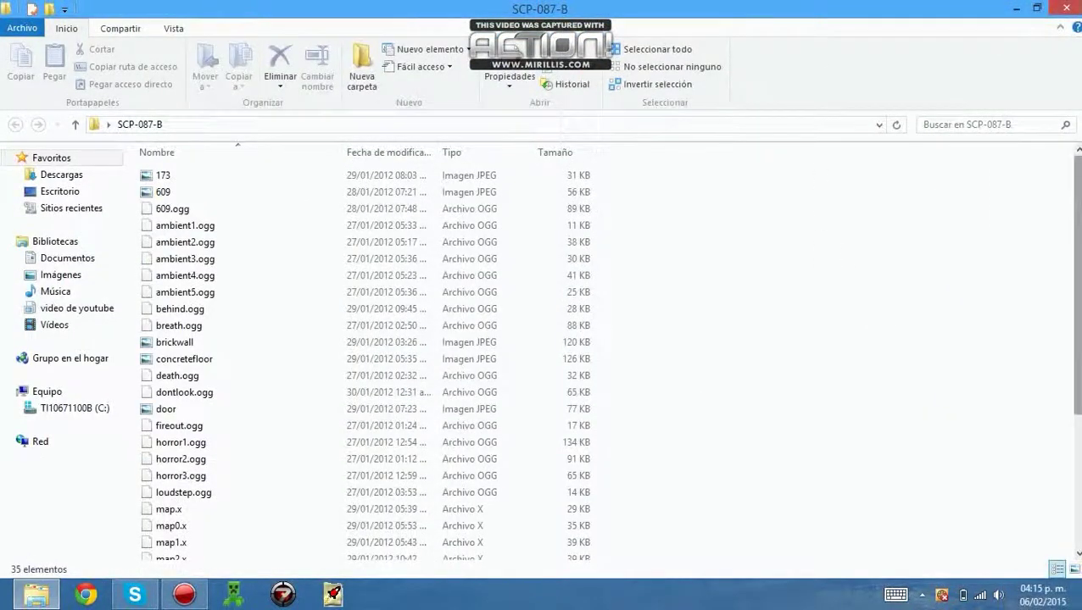
# Open the options configuration file from the SCP-087-B folder and snap its window to the right half of the screen.
pyautogui.scroll(-1, 591, 356)
pyautogui.moveTo(1076, 305); pyautogui.dragTo(1077, 418)
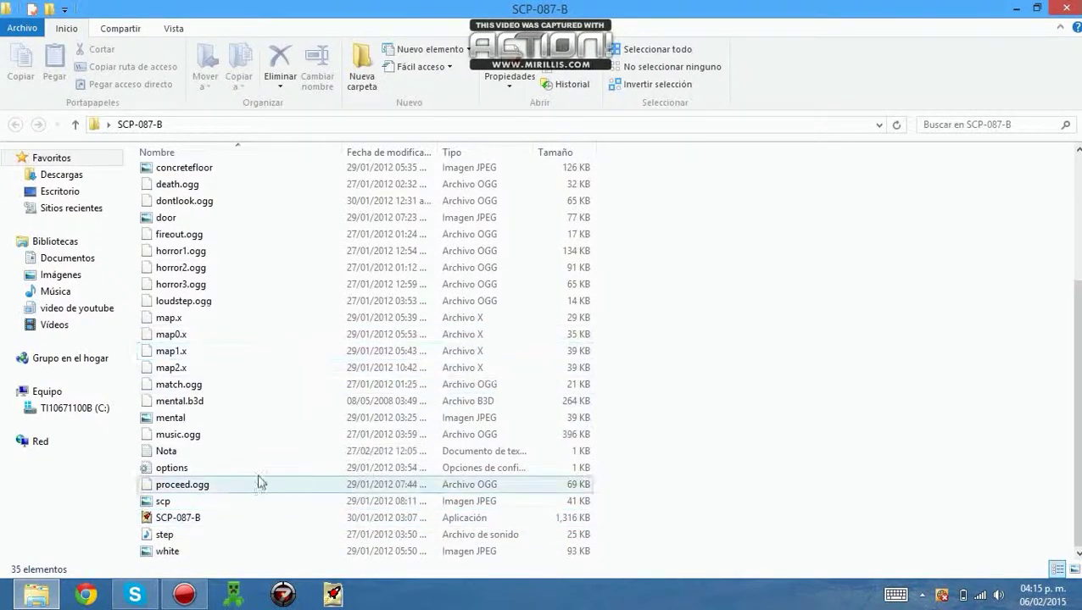
pyautogui.doubleClick(221, 469)
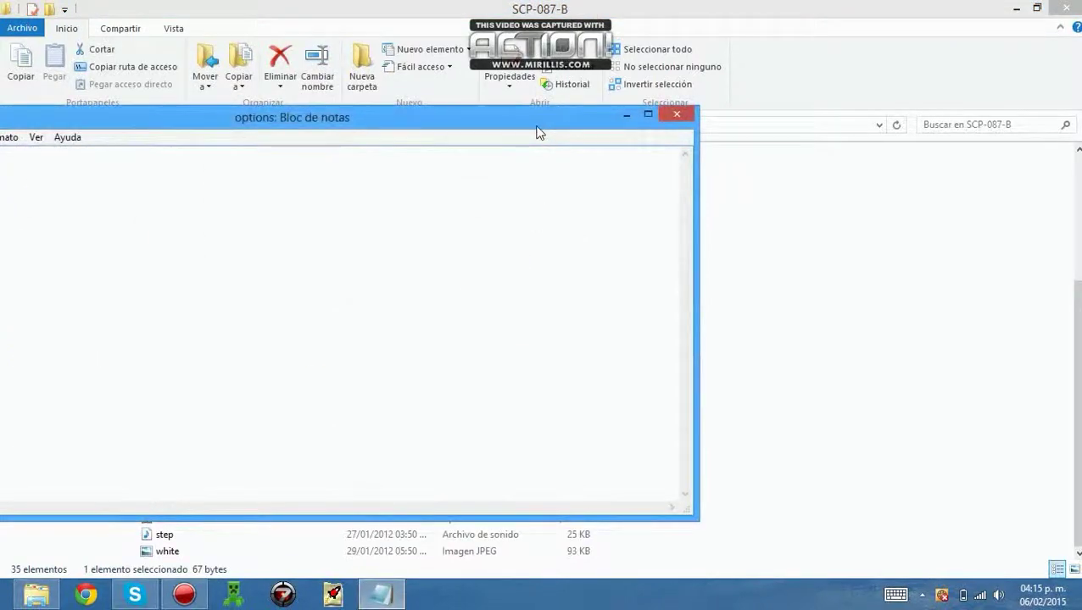
pyautogui.moveTo(509, 115); pyautogui.dragTo(1080, 95)
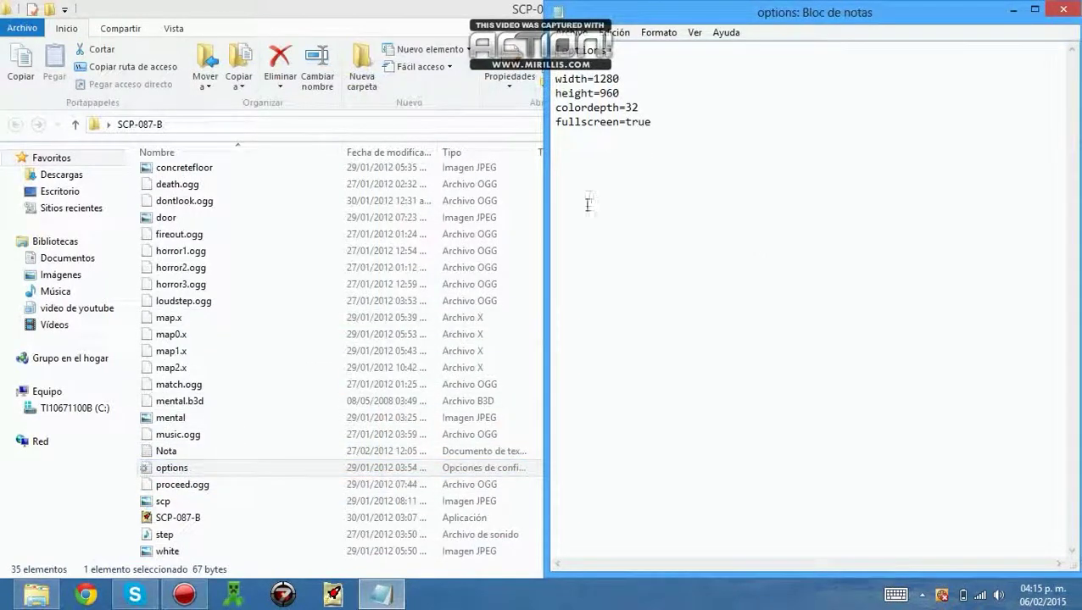
# Open the Nota text file and arrange it side by side with the options file to compare the resolutions.
pyautogui.click(246, 450)
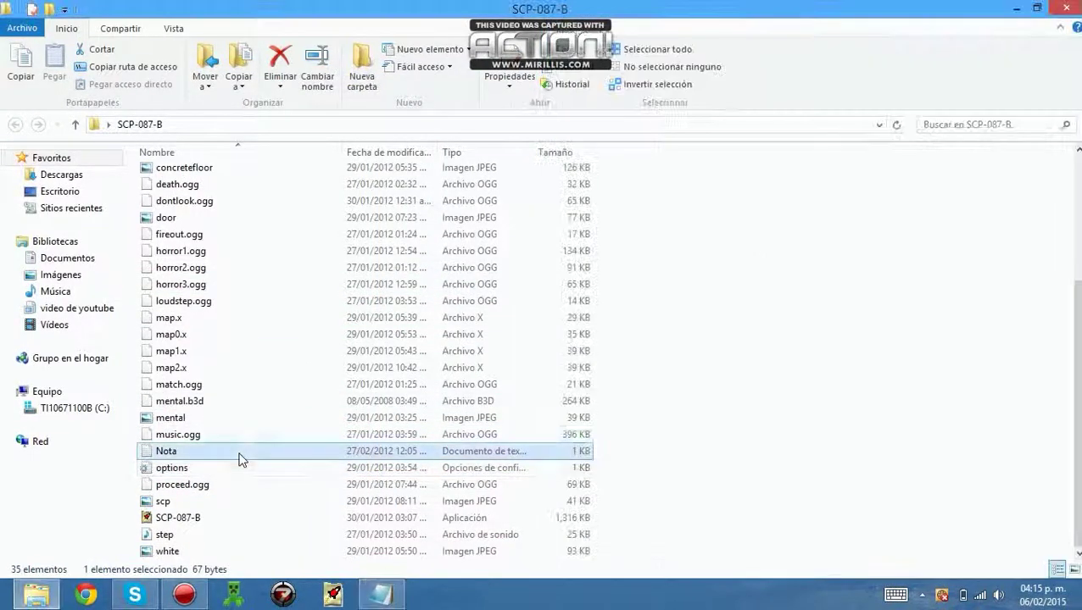
pyautogui.doubleClick(247, 450)
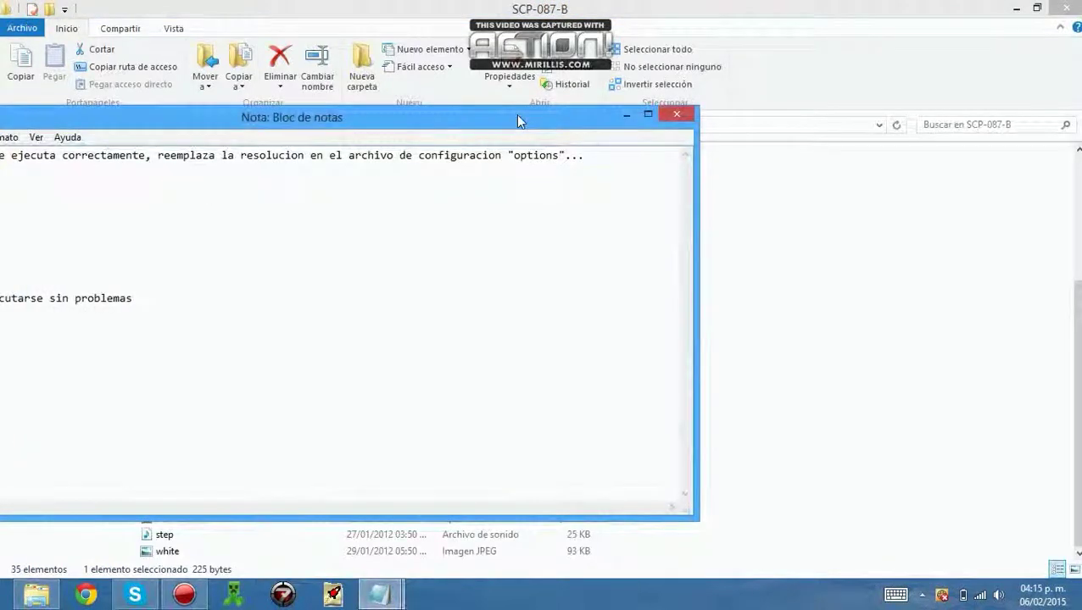
pyautogui.moveTo(520, 121); pyautogui.dragTo(0, 85)
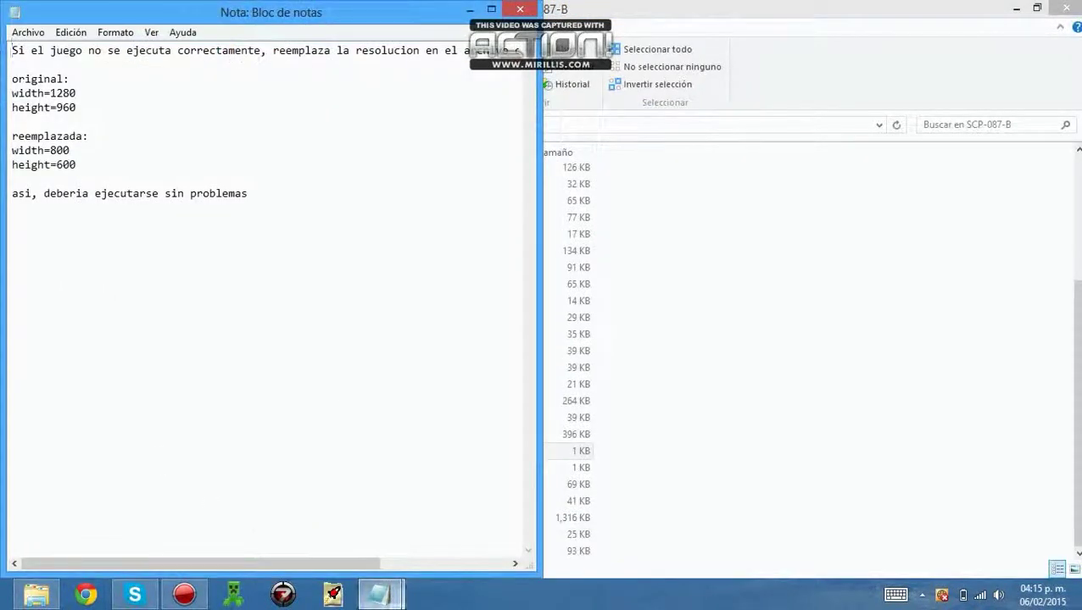
pyautogui.moveTo(379, 595)
pyautogui.click(307, 552)
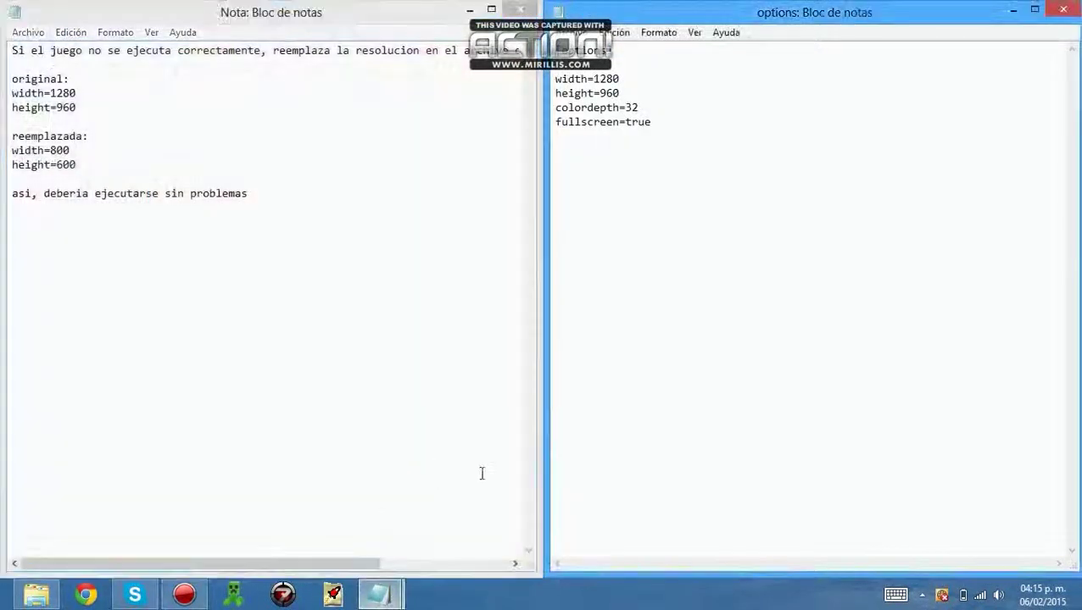
pyautogui.click(370, 14)
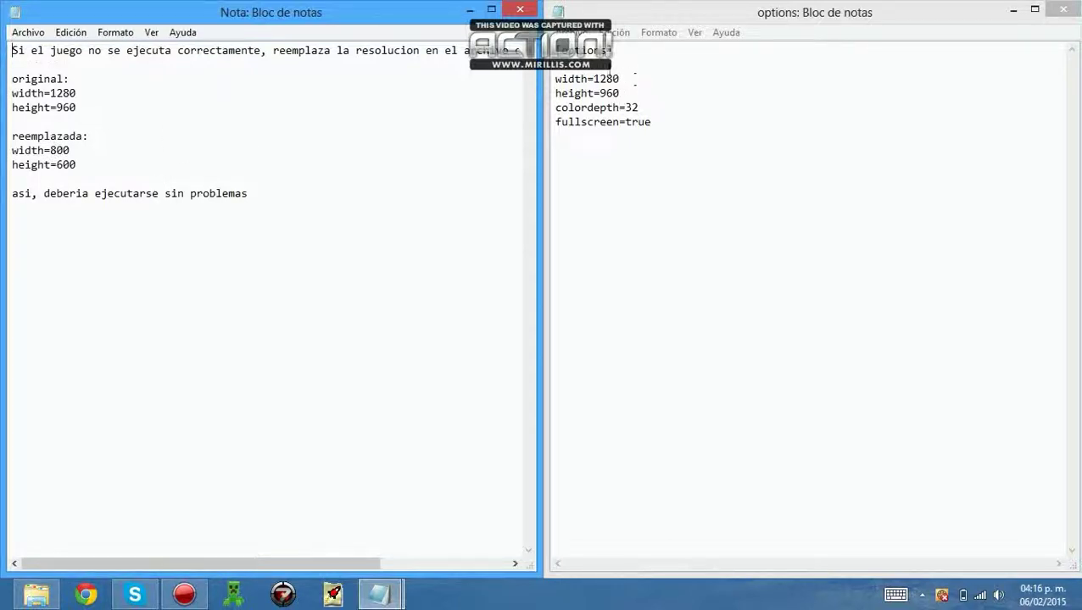
# Set width=800 and height=600 in the options file, then close it and save the changes.
pyautogui.click(595, 78)
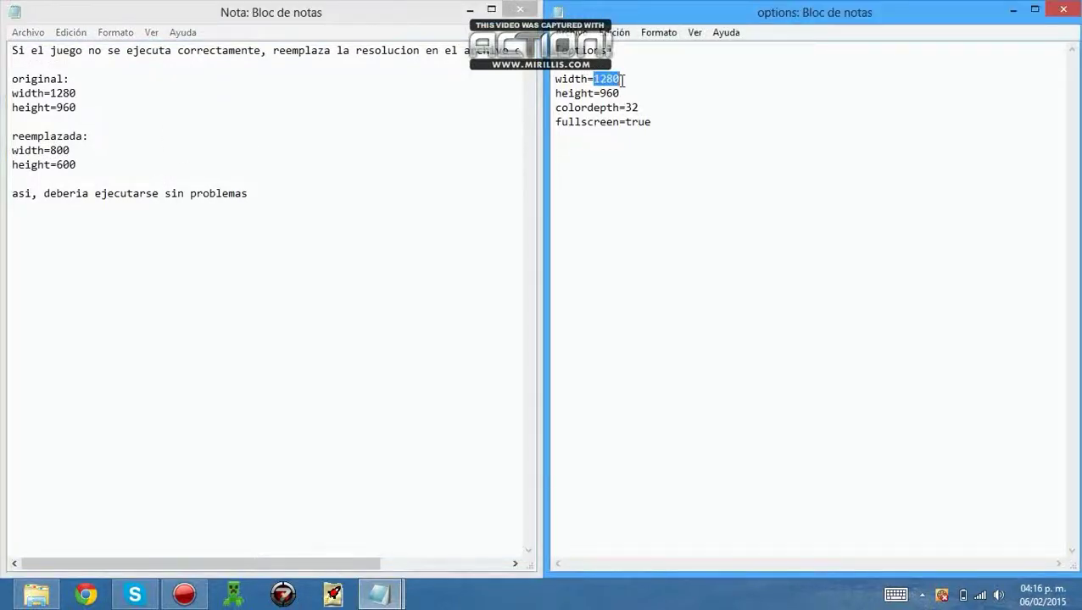
pyautogui.write('80')
pyautogui.click(1062, 12)
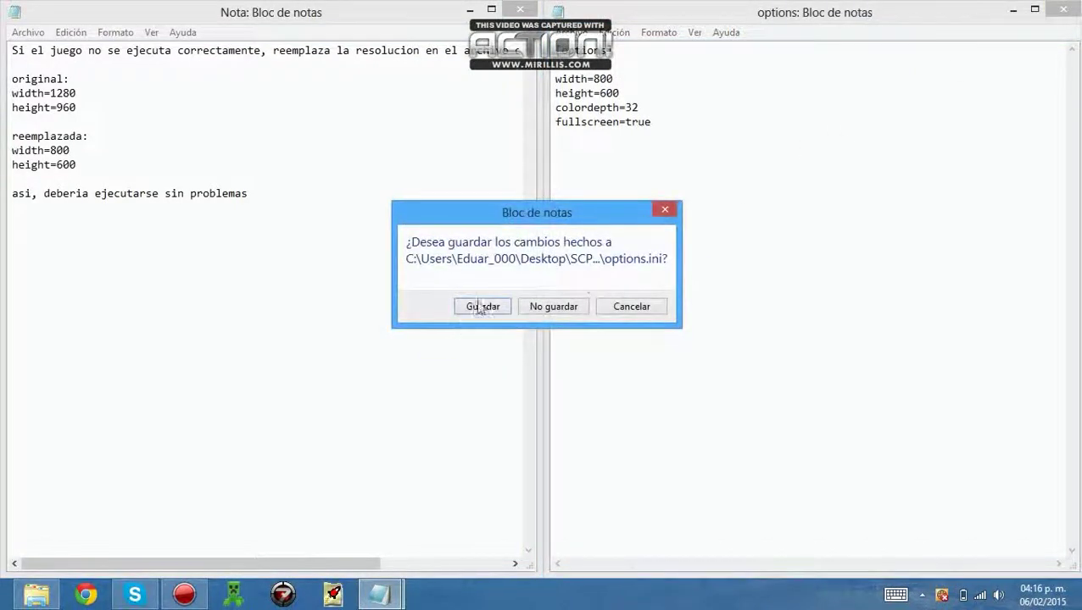
pyautogui.click(480, 307)
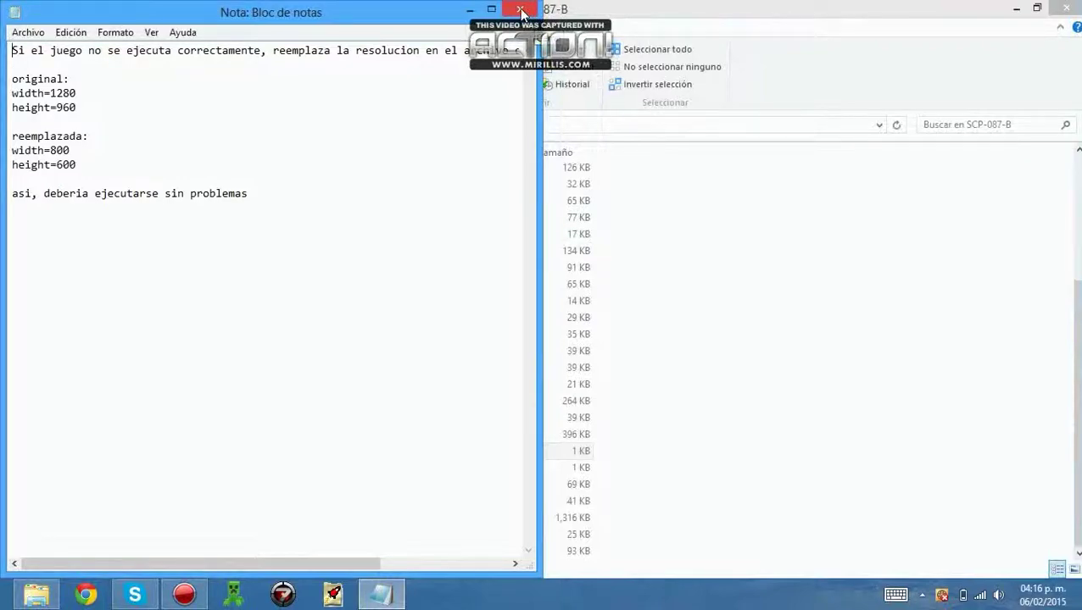
# Close the Nota text file and delete it from the SCP-087-B folder.
pyautogui.click(520, 12)
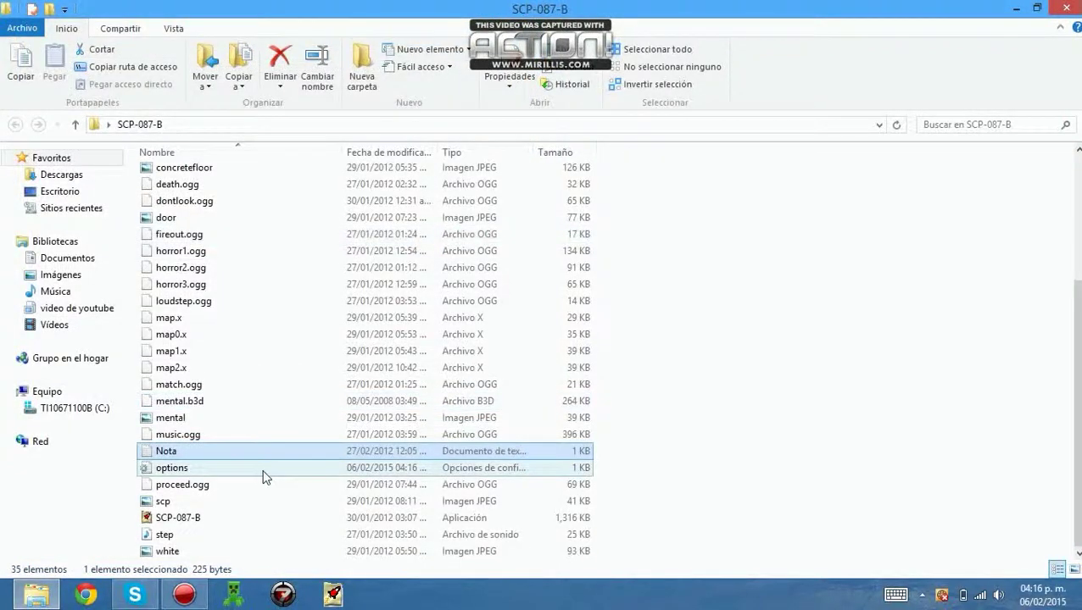
pyautogui.rightClick(250, 452)
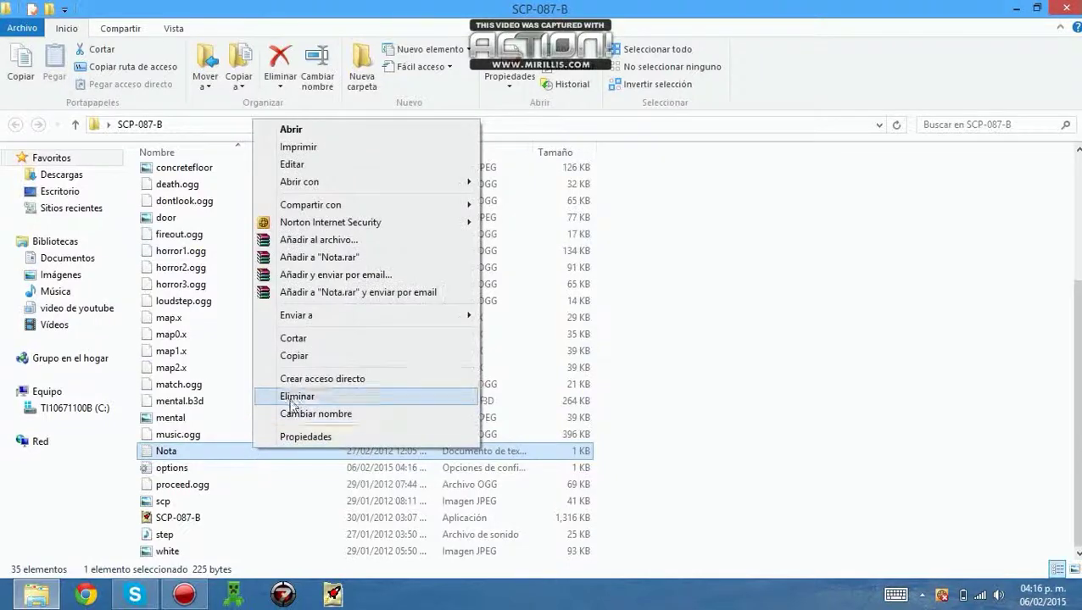
pyautogui.click(356, 397)
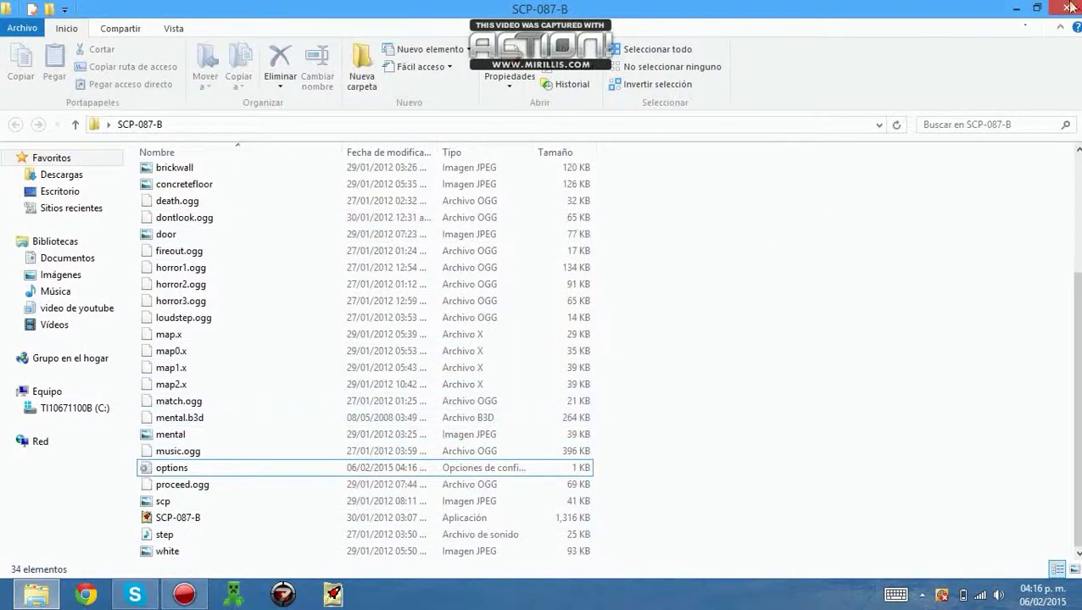
# Move the SCP-087-B folder from the desktop into juegos y aplicaciones, replace the existing files there, and close the folder window.
pyautogui.click(1036, 7)
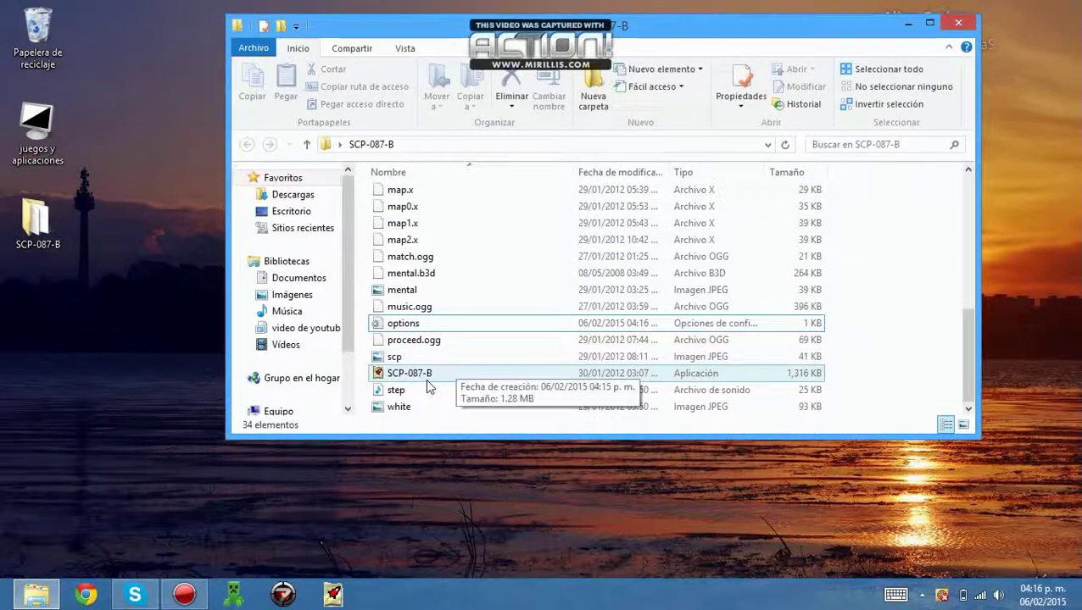
pyautogui.click(46, 237)
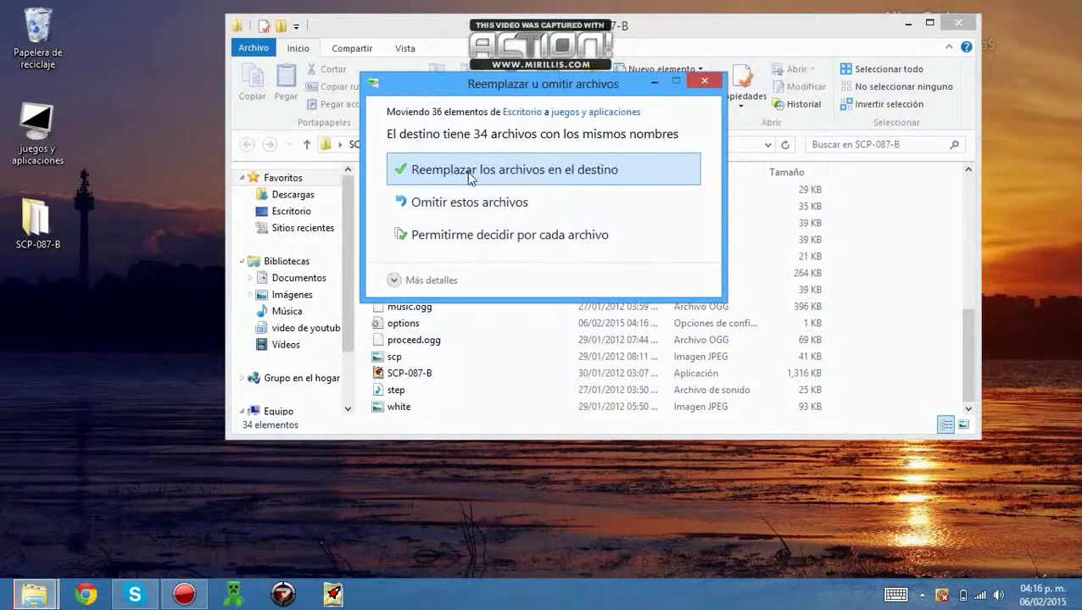
pyautogui.click(519, 169)
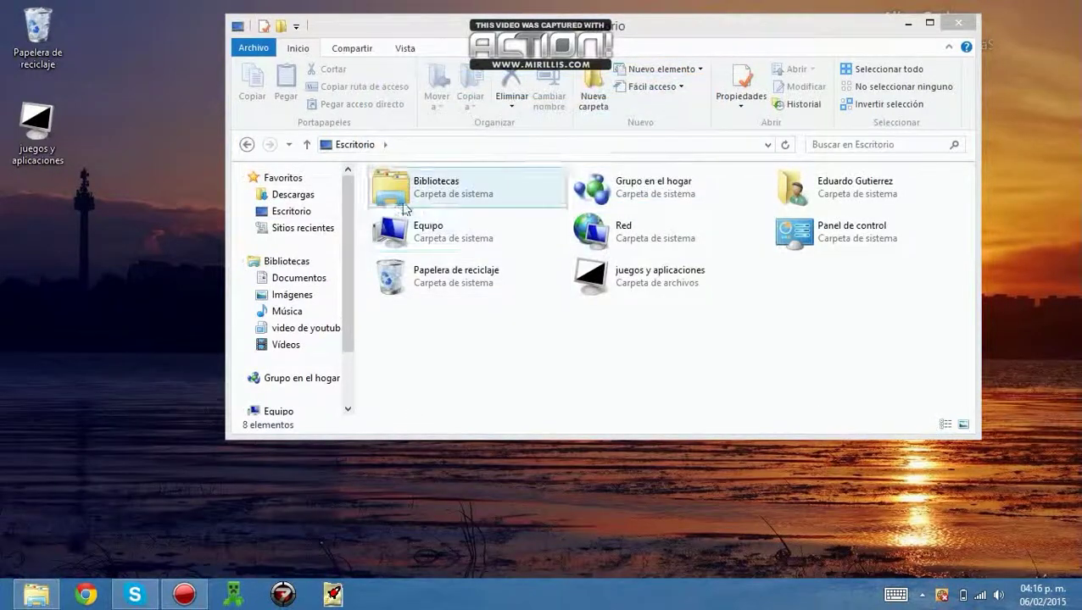
pyautogui.click(966, 21)
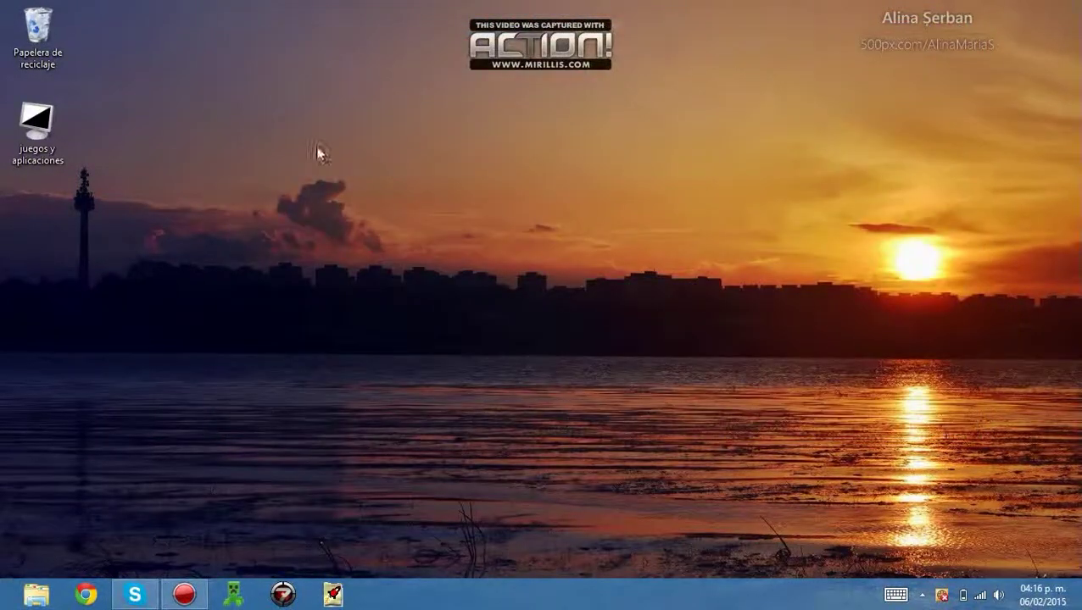
# Open the SCP-087-B folder inside juegos y aplicaciones and locate the SCP-087-B application in a restored-size window.
pyautogui.doubleClick(61, 108)
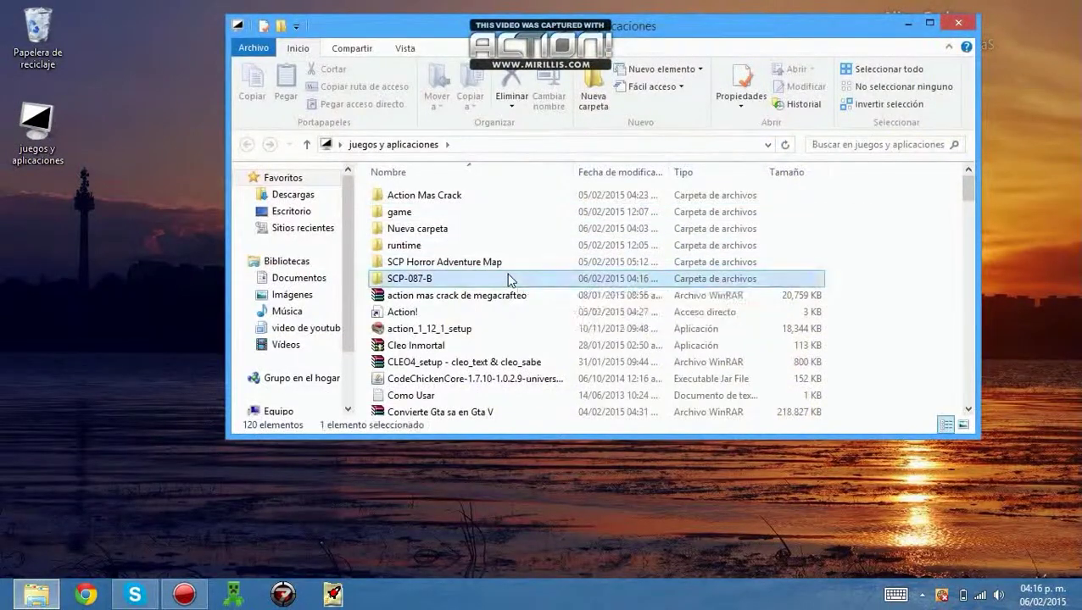
pyautogui.doubleClick(509, 278)
pyautogui.click(929, 23)
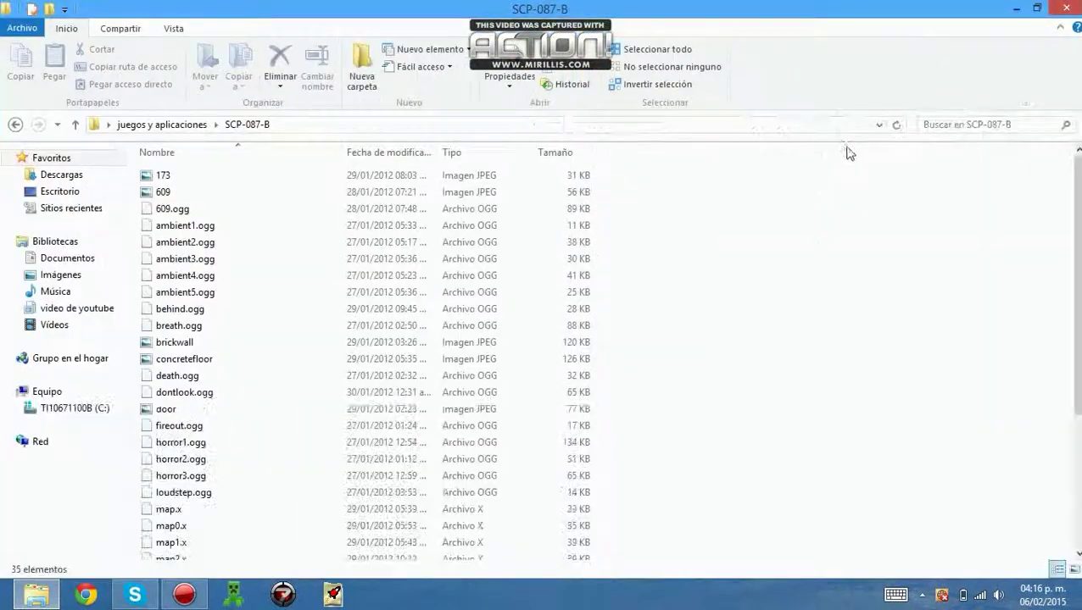
pyautogui.scroll(-4, 770, 239)
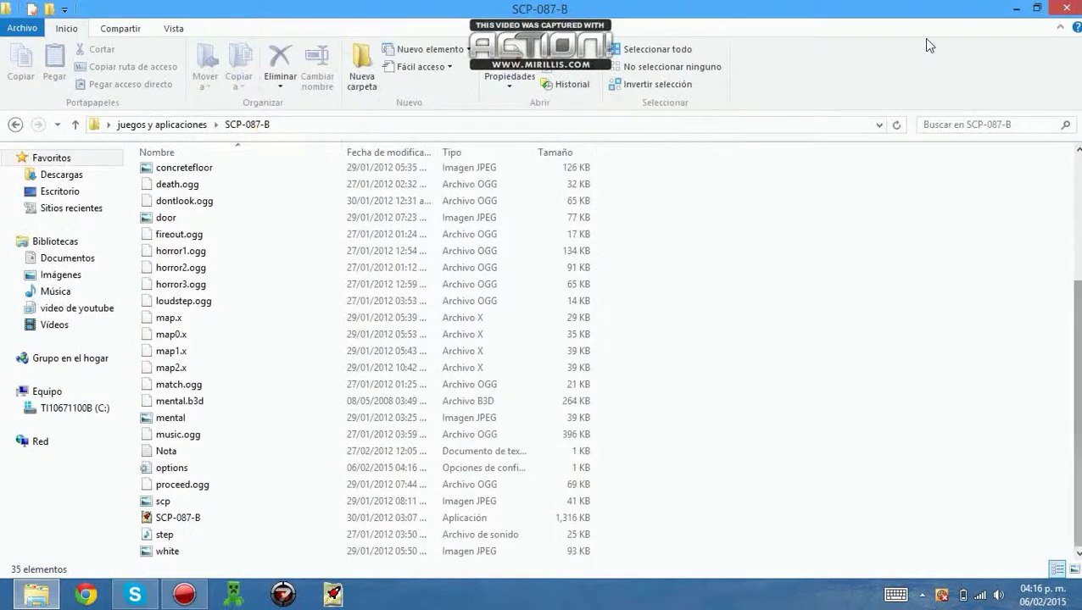
pyautogui.click(1036, 7)
pyautogui.scroll(-3, 550, 309)
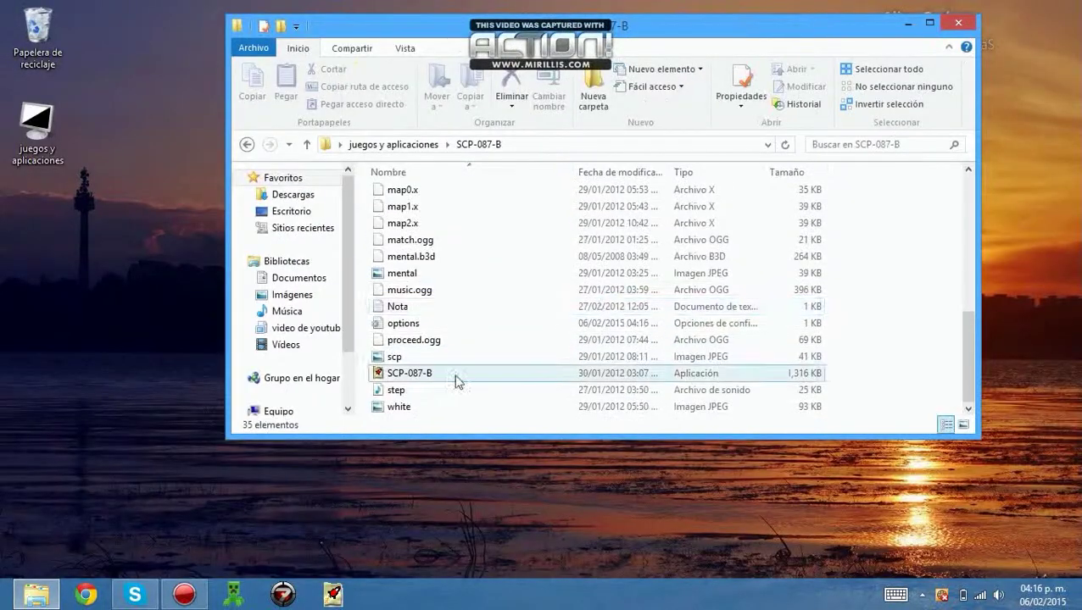
# Put the SCP-087-B application on the desktop, remove its duplicate pin from the taskbar, and close the folder window.
pyautogui.click(456, 383)
pyautogui.moveTo(456, 383); pyautogui.dragTo(481, 600)
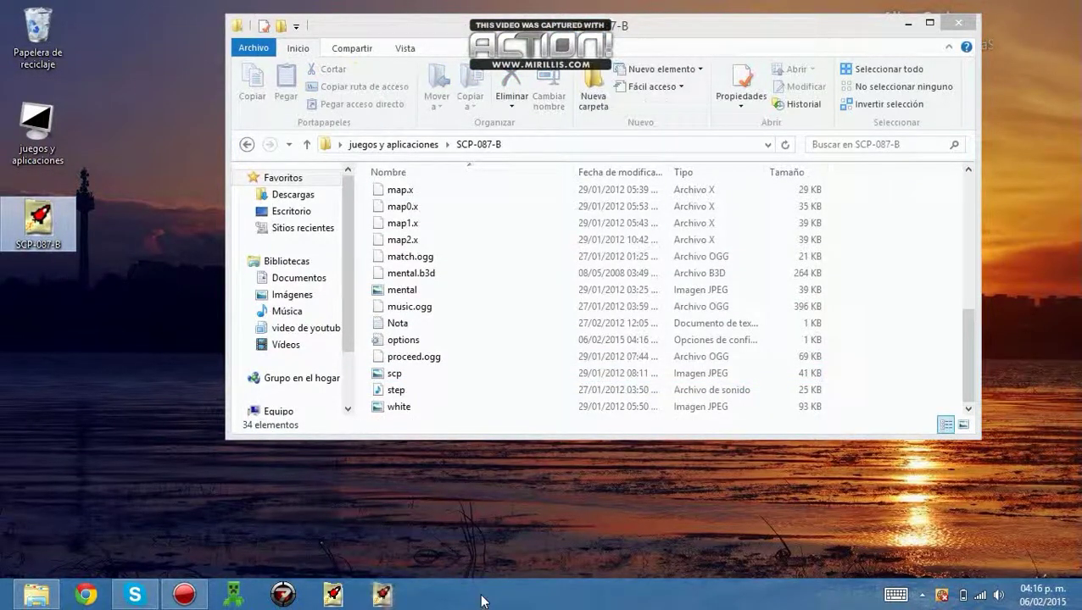
pyautogui.rightClick(390, 587)
pyautogui.click(405, 555)
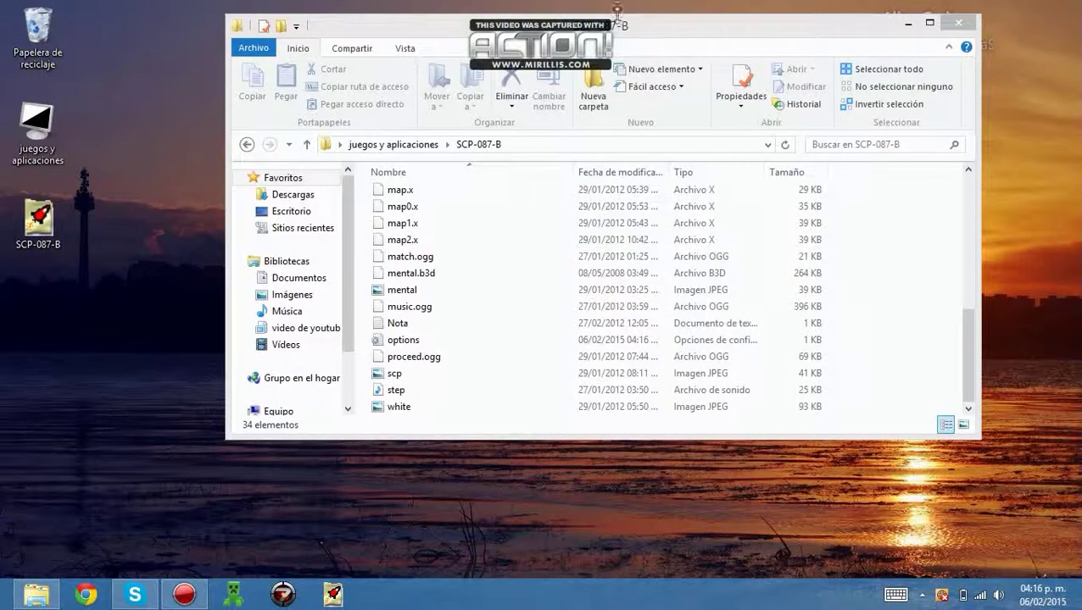
pyautogui.click(958, 23)
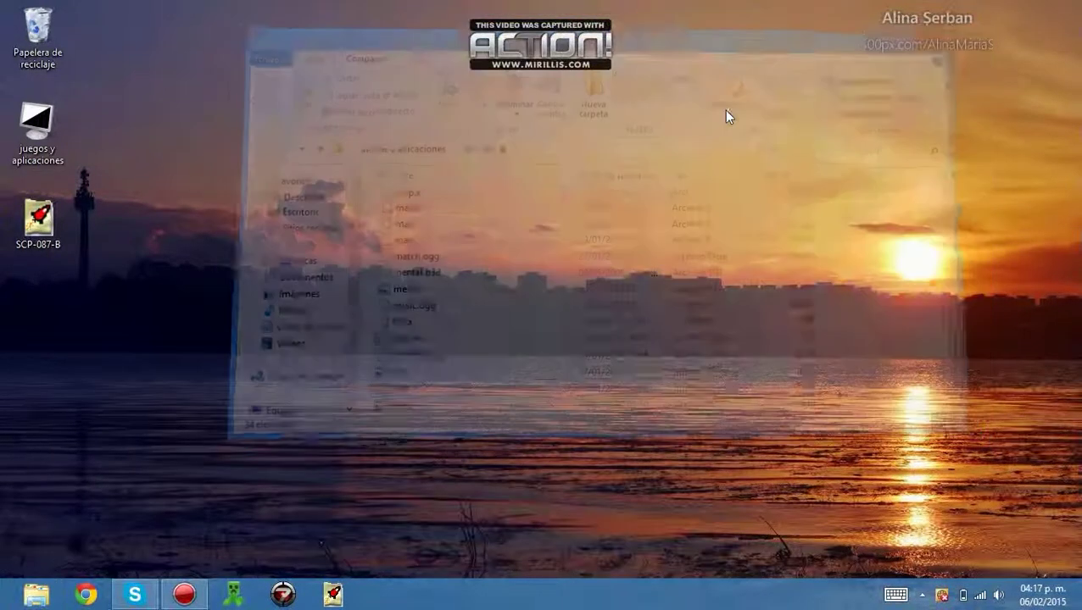
# Move the SCP-087-B application from the desktop into juegos y aplicaciones, replacing the existing SCP-087-B.exe there.
pyautogui.click(34, 222)
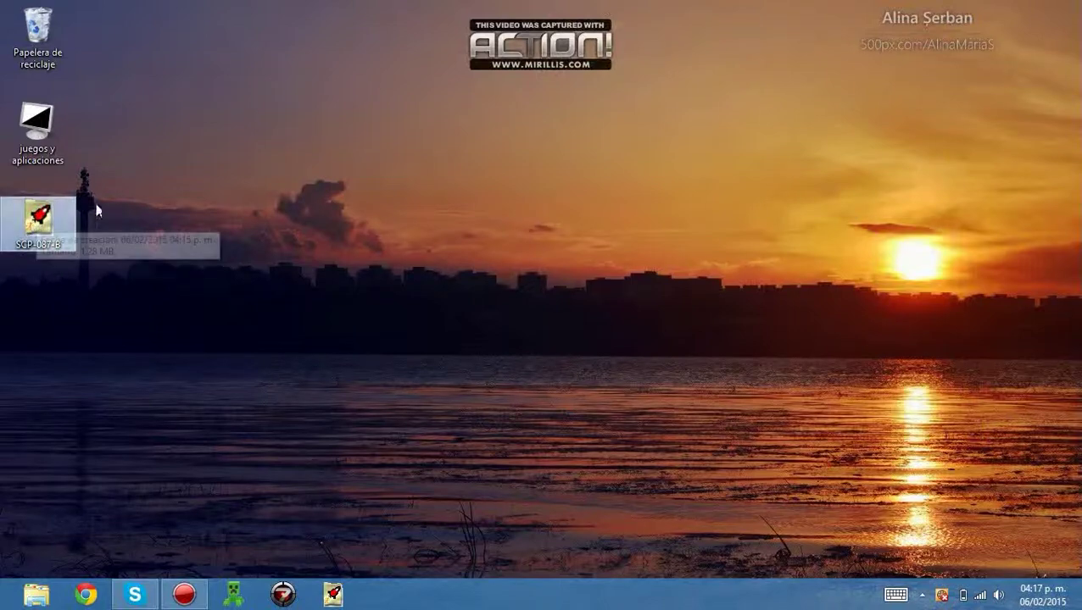
pyautogui.doubleClick(59, 109)
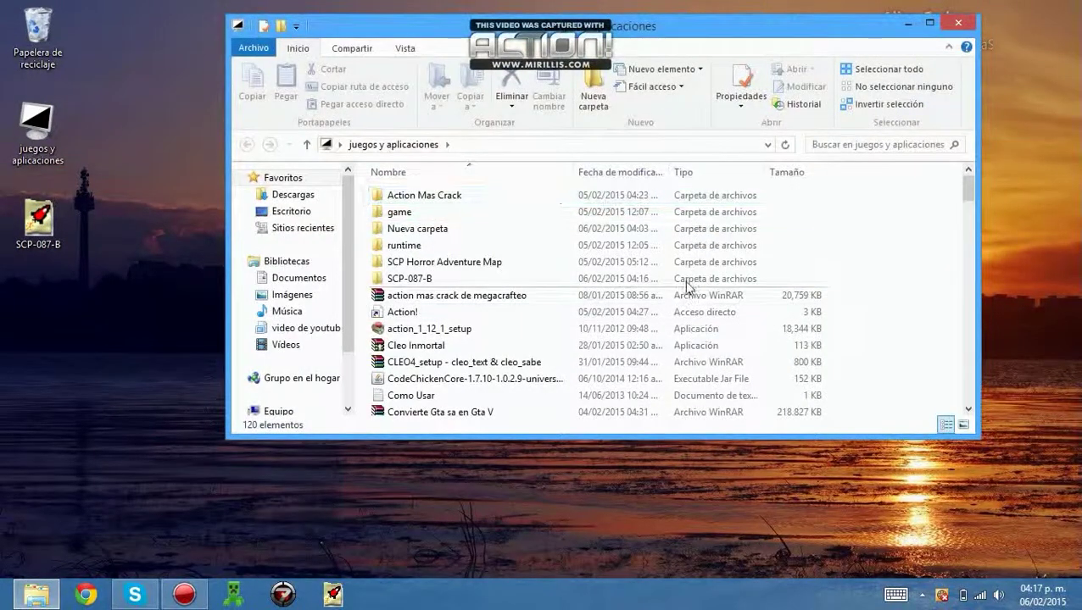
pyautogui.click(958, 23)
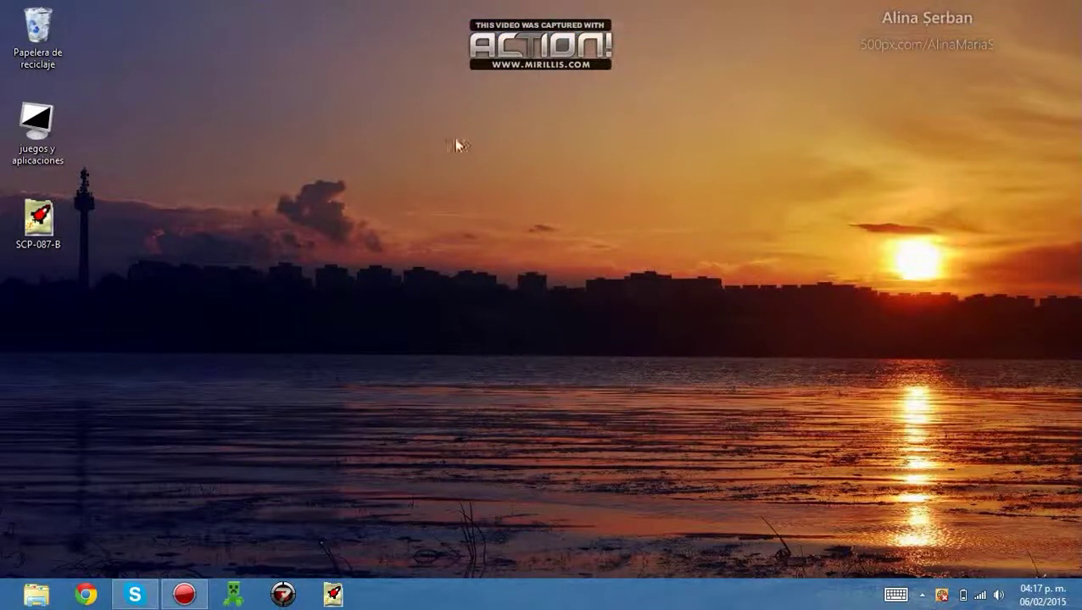
pyautogui.moveTo(68, 210); pyautogui.dragTo(10, 133)
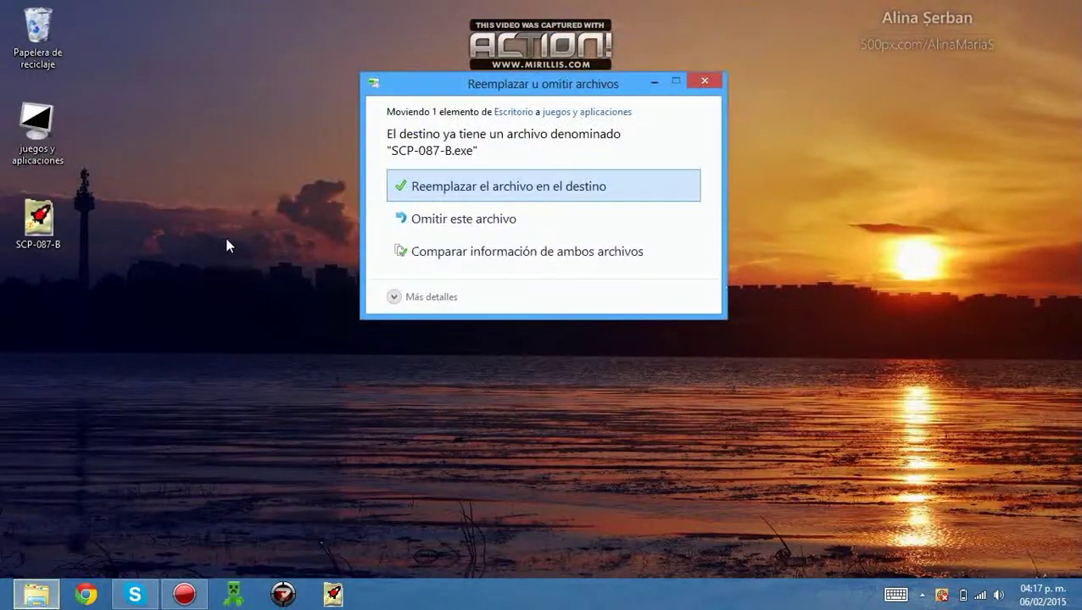
pyautogui.click(550, 182)
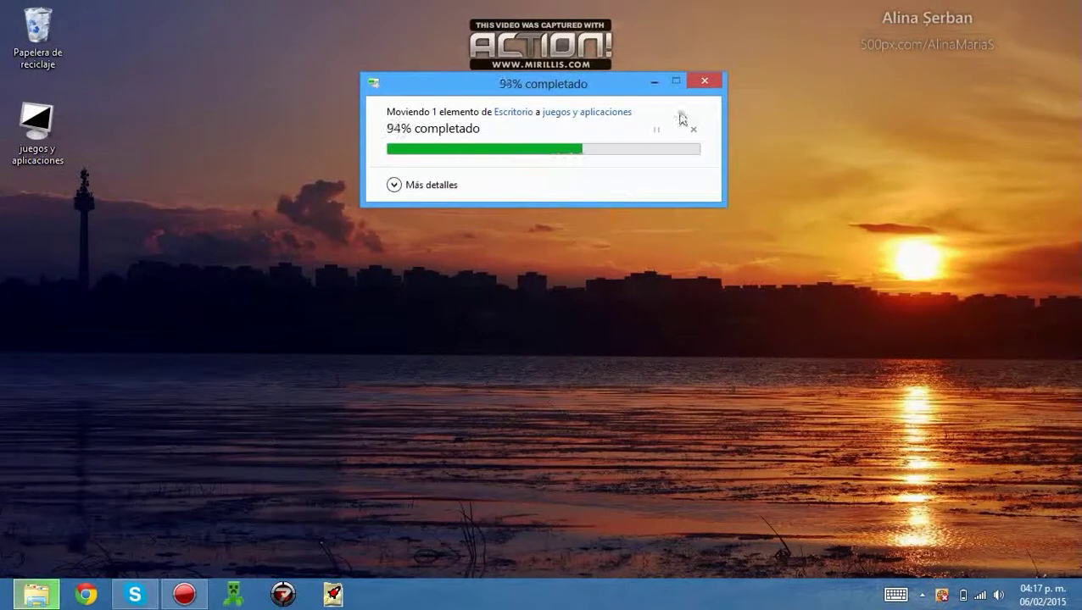